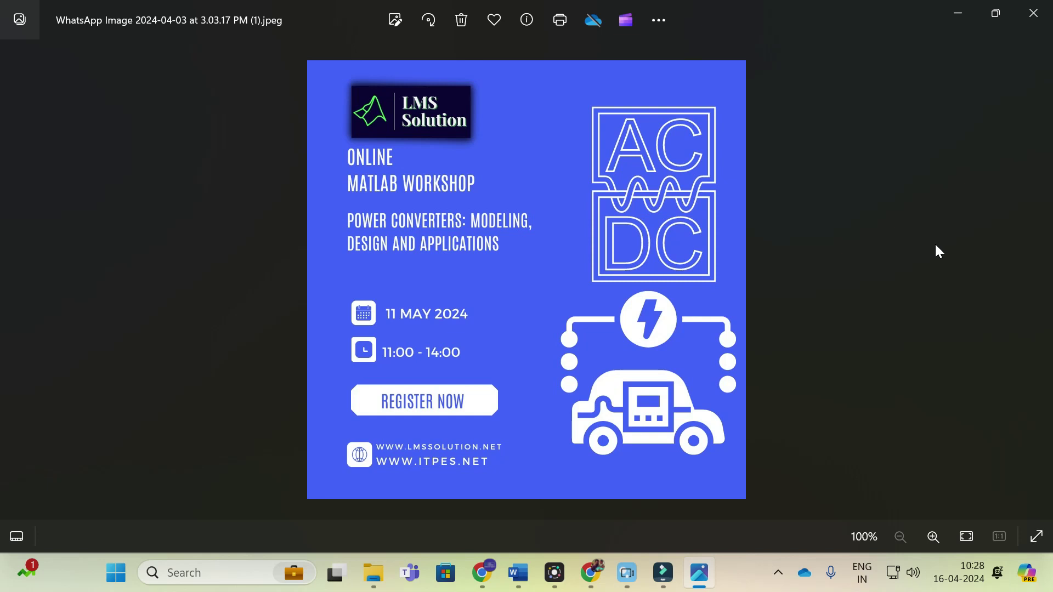
# Close the workshop image, switch to the Pizi page and upload the haque2017 PDF from the desktop 15.04.24 folder
pyautogui.hotkey('alt', 'F4')
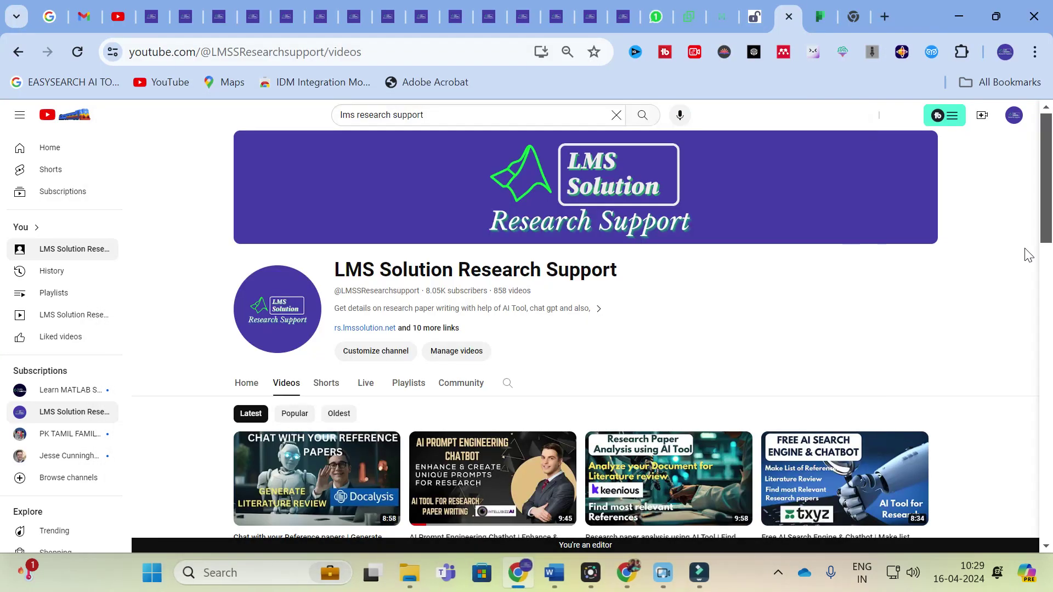
pyautogui.click(705, 11)
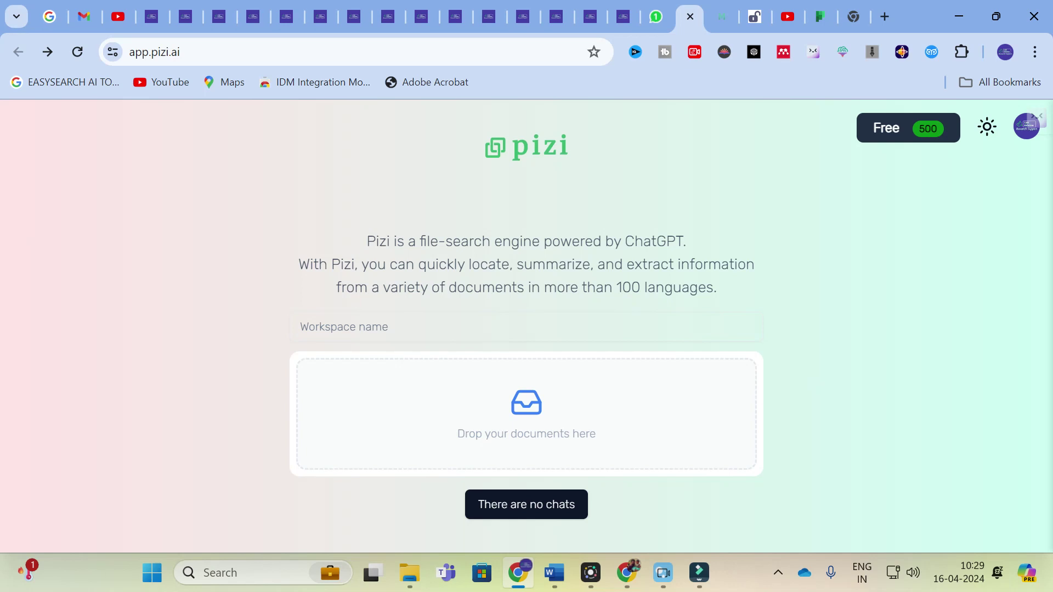
pyautogui.click(535, 411)
pyautogui.scroll(-10, 621, 406)
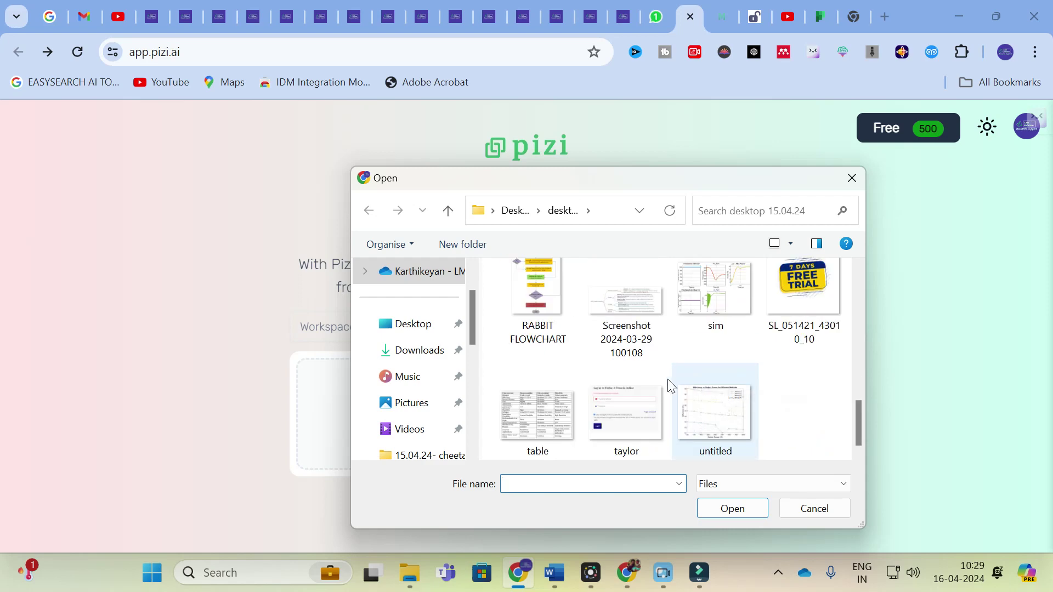
pyautogui.scroll(5, 540, 425)
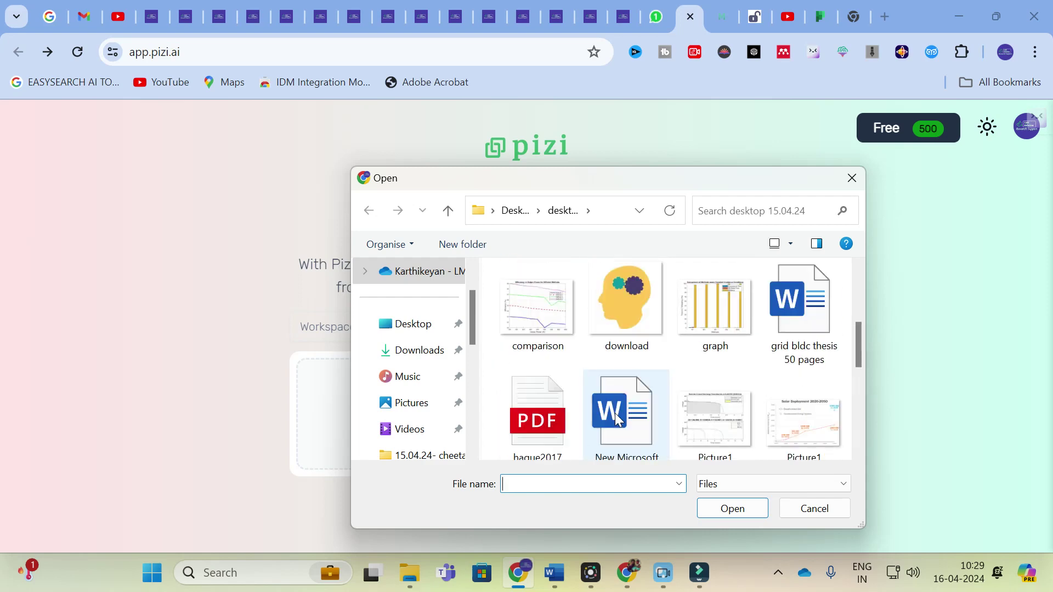
pyautogui.click(541, 320)
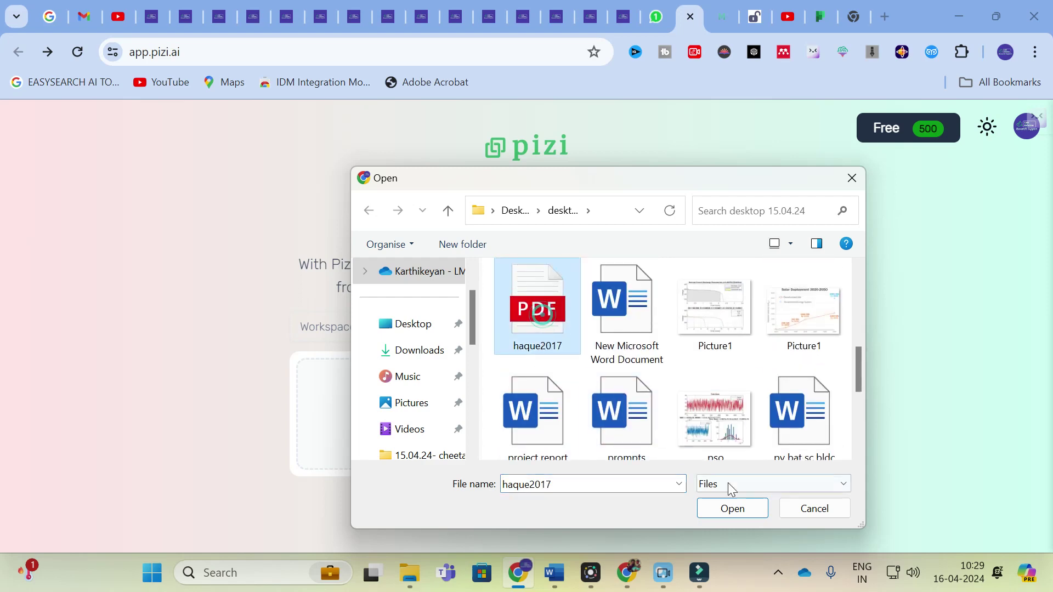
pyautogui.click(731, 508)
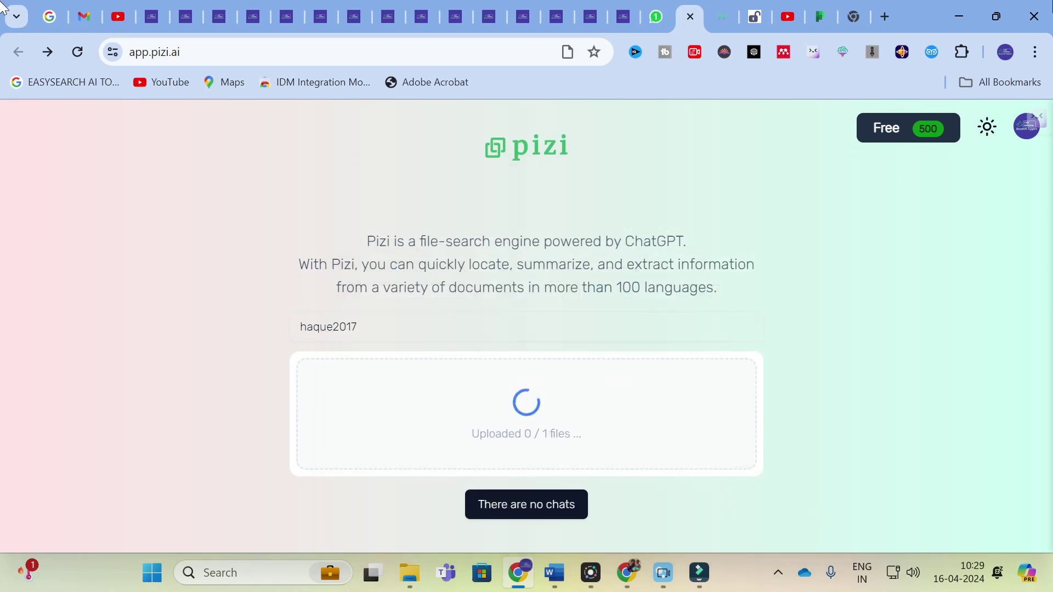
# View the original haque2017 PDF from the desktop 15.04.24 folder and return to its Pizi chat in Chrome
pyautogui.click(967, 8)
pyautogui.click(966, 7)
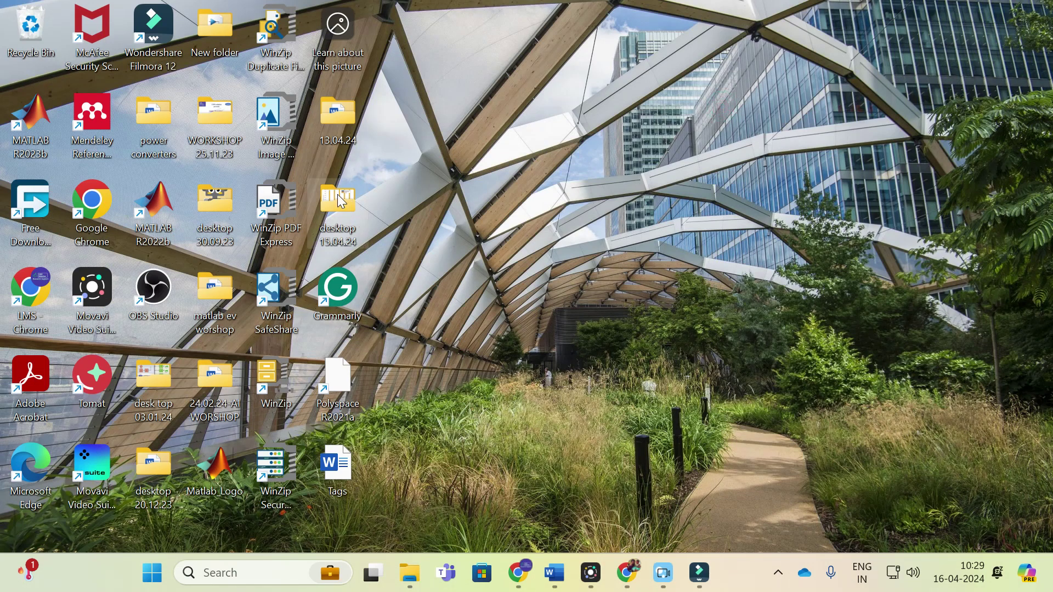
pyautogui.doubleClick(327, 212)
pyautogui.scroll(-1, 432, 323)
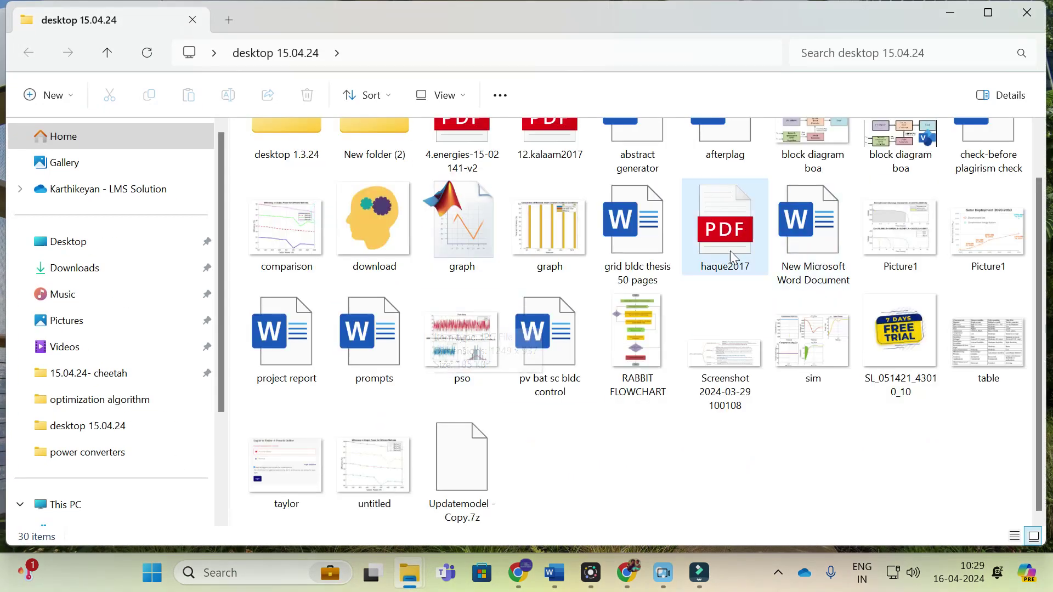
pyautogui.doubleClick(721, 233)
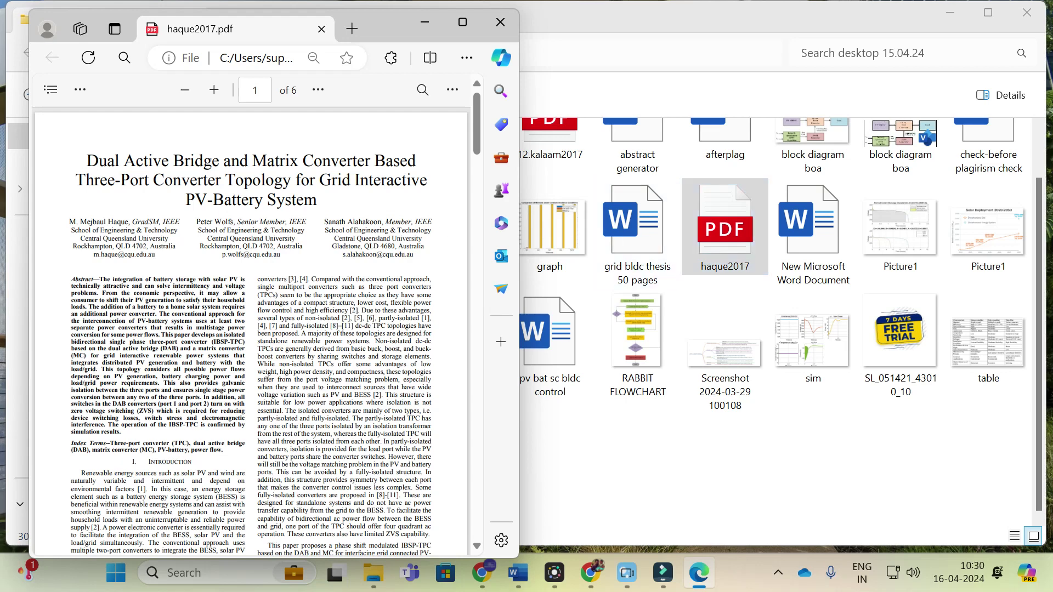
pyautogui.click(425, 22)
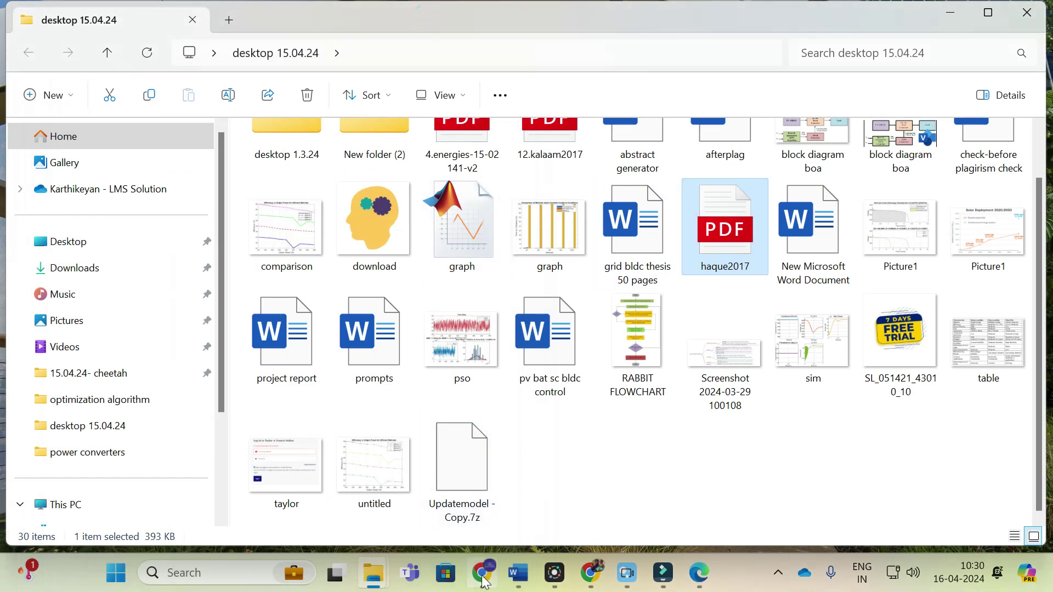
pyautogui.click(482, 579)
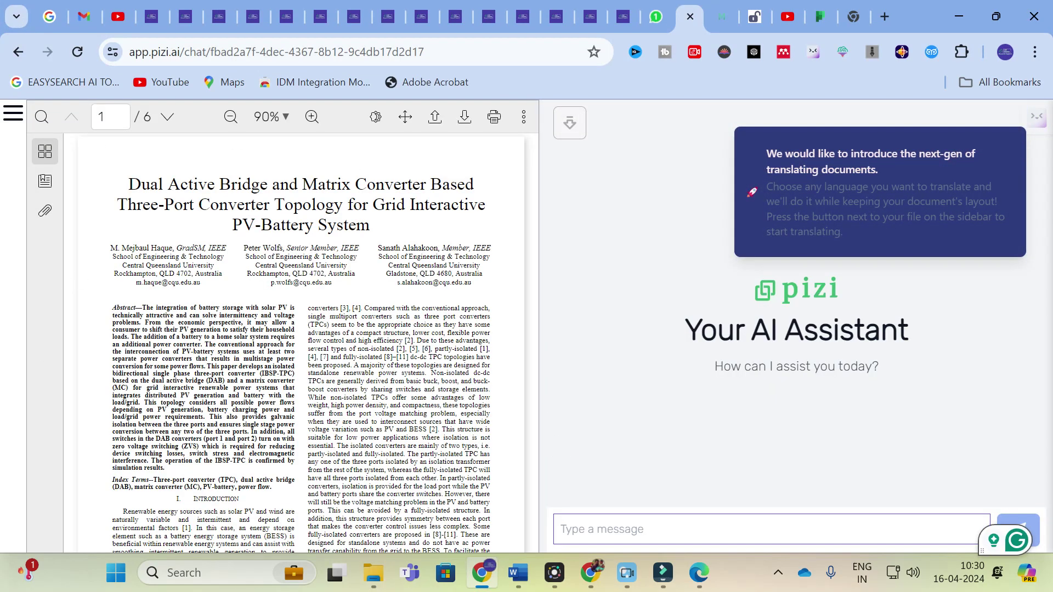
pyautogui.scroll(-3, 246, 242)
pyautogui.scroll(3, 247, 239)
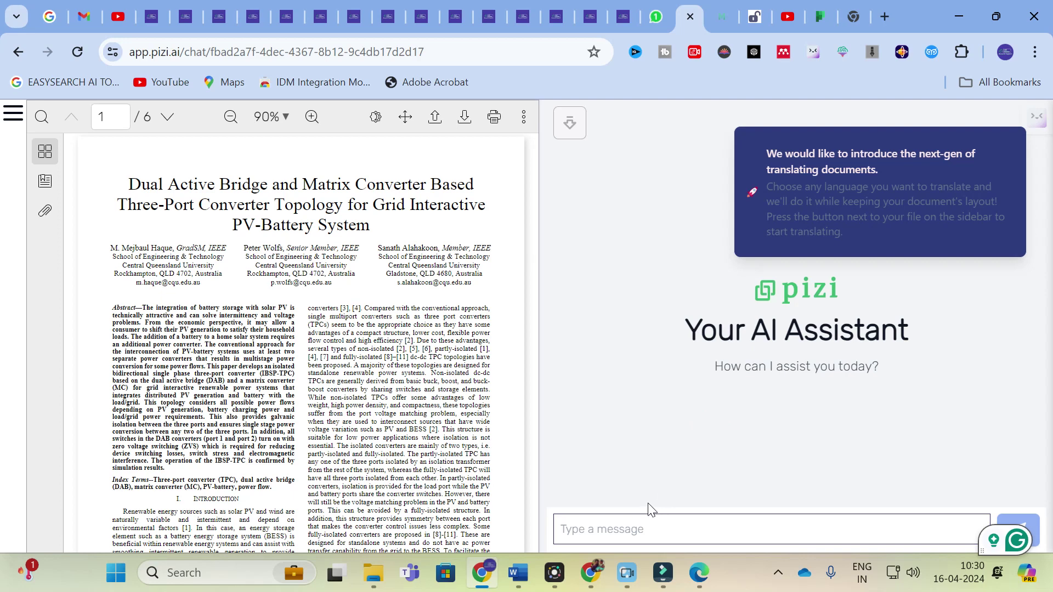
# Ask the Pizi assistant "what are the advantages of using matrix converter"
pyautogui.click(625, 524)
pyautogui.click(615, 516)
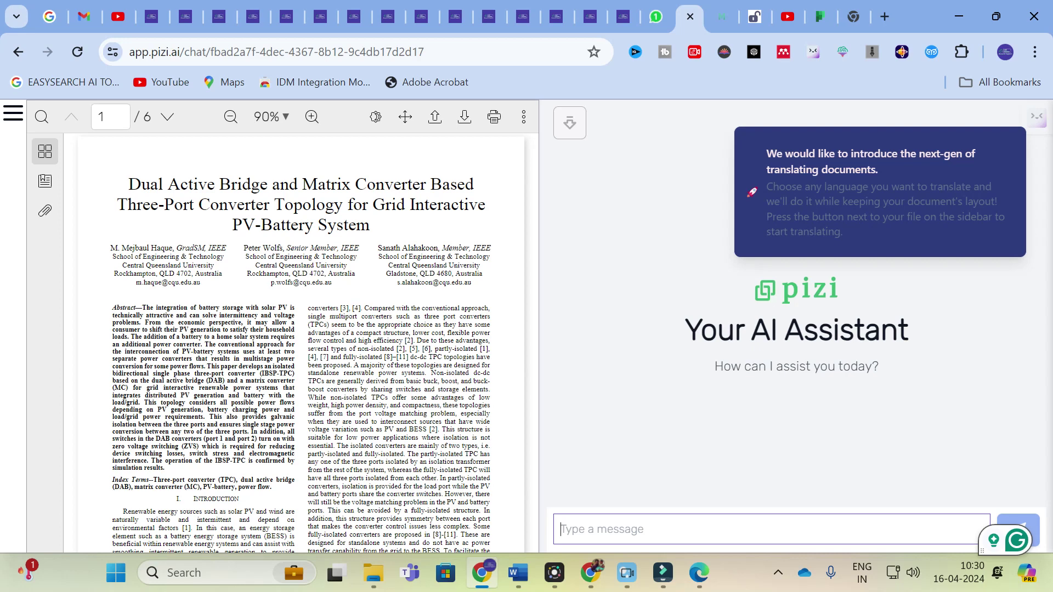
pyautogui.write('whya')
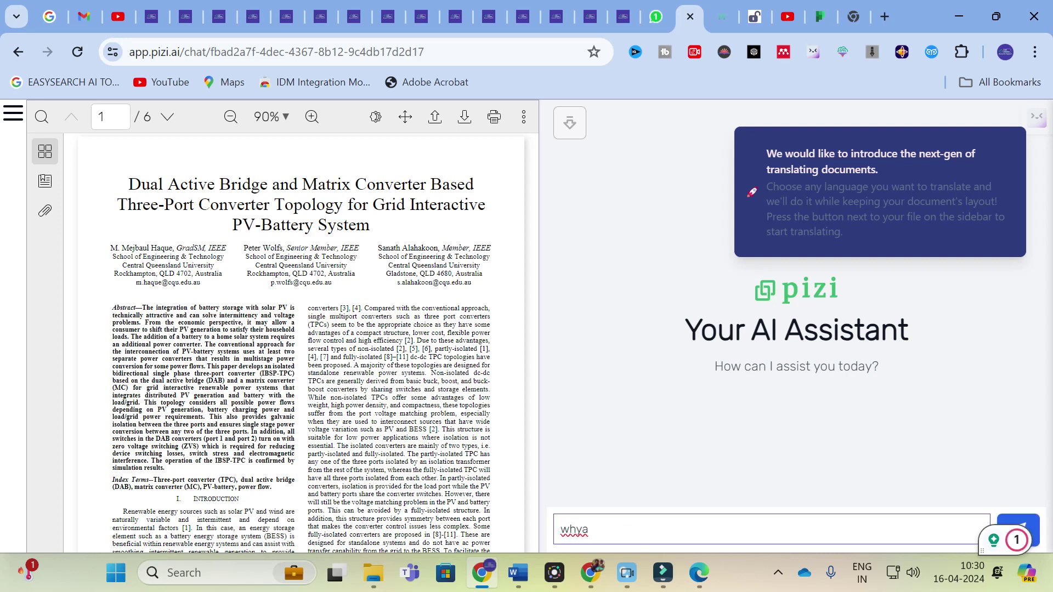
pyautogui.press('BackSpace')
pyautogui.press('BackSpace')
pyautogui.press('BackSpace')
pyautogui.write('at are the advantages of')
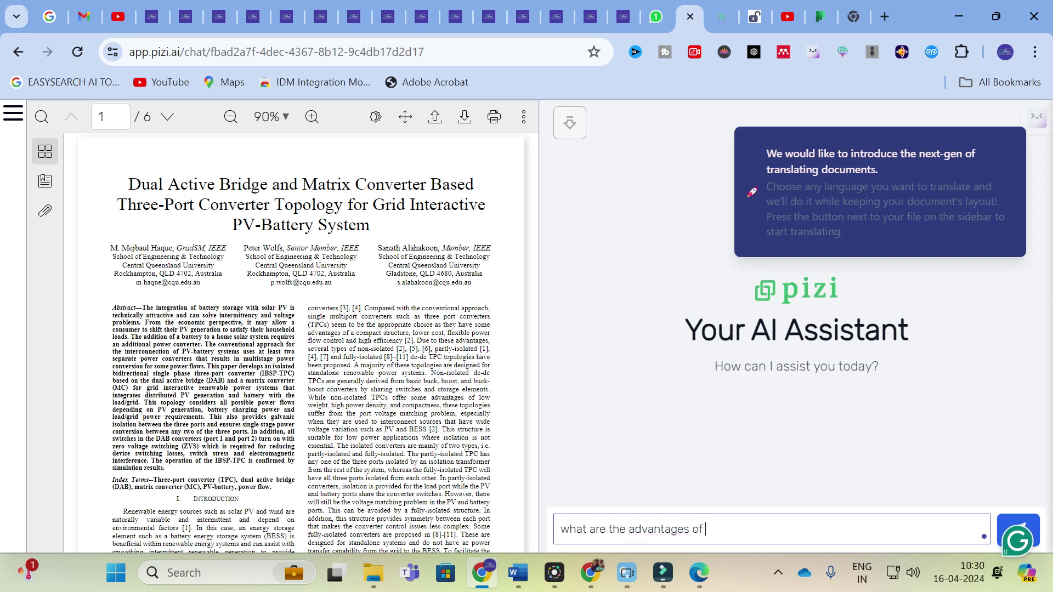
pyautogui.write(' using mate')
pyautogui.press('BackSpace')
pyautogui.write('ri')
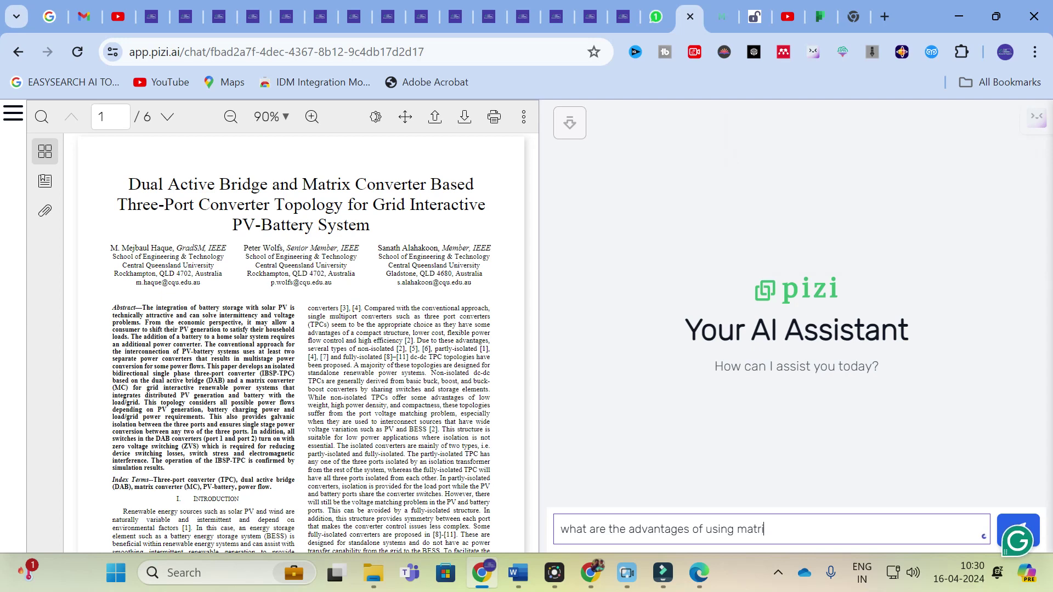
pyautogui.write('x converter')
pyautogui.press('Return')
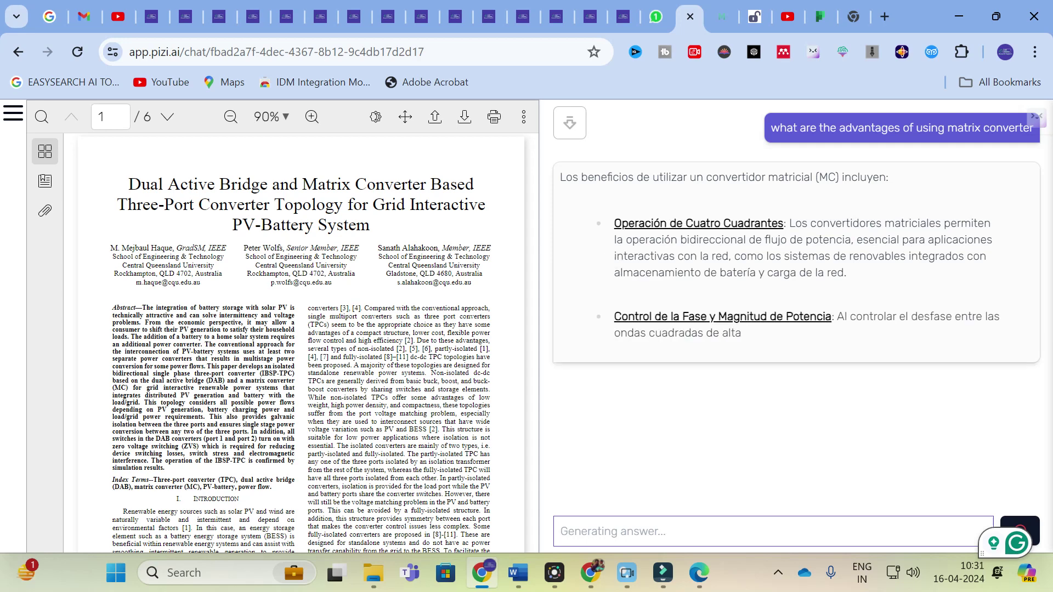
# Review the assistant's answer on matrix converter advantages from its end back to the opening line
pyautogui.click(524, 117)
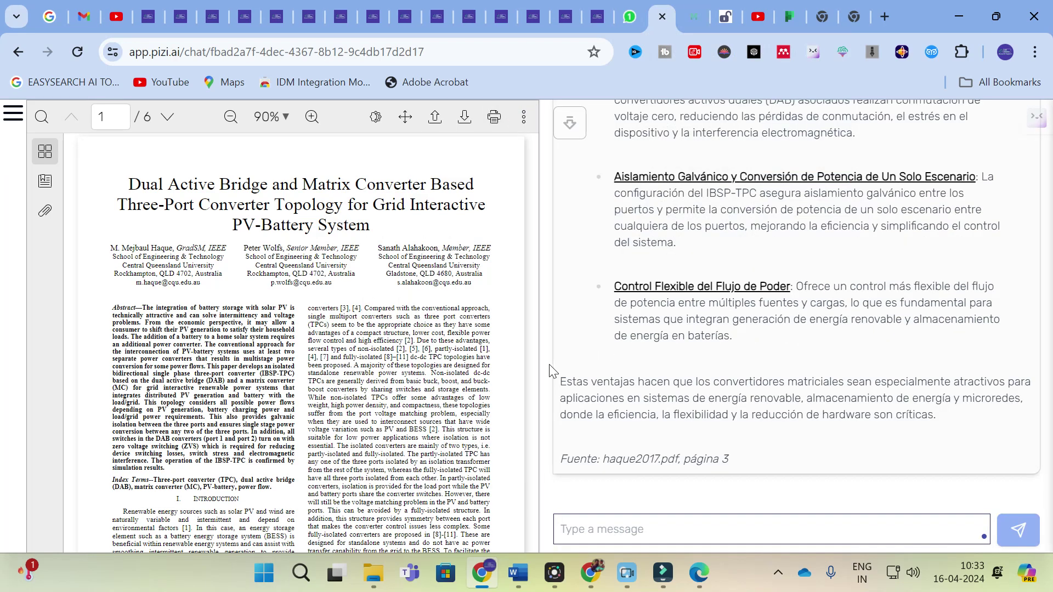
pyautogui.scroll(6, 640, 241)
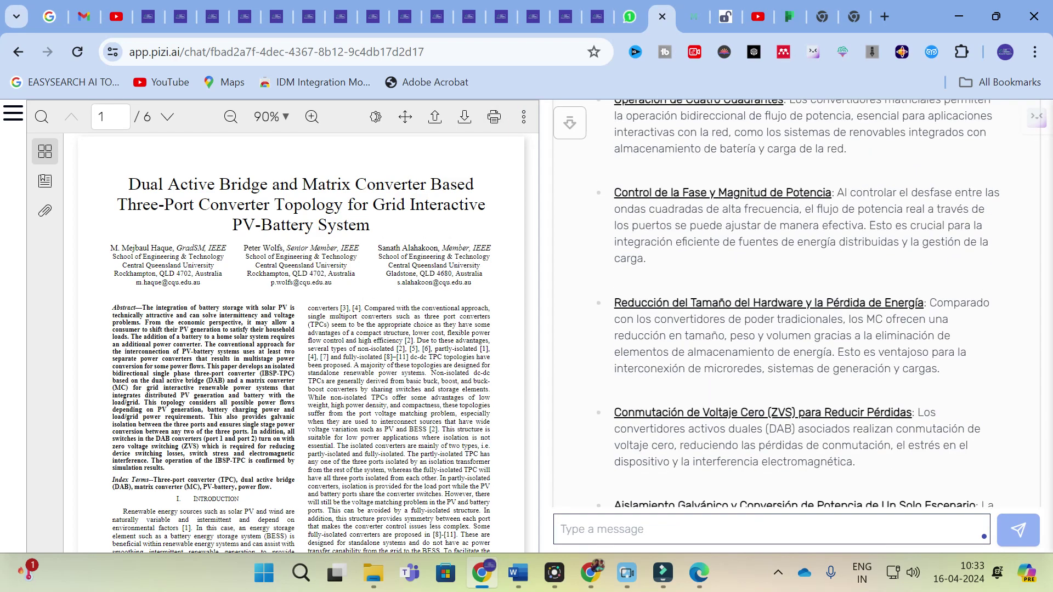
pyautogui.scroll(3, 795, 301)
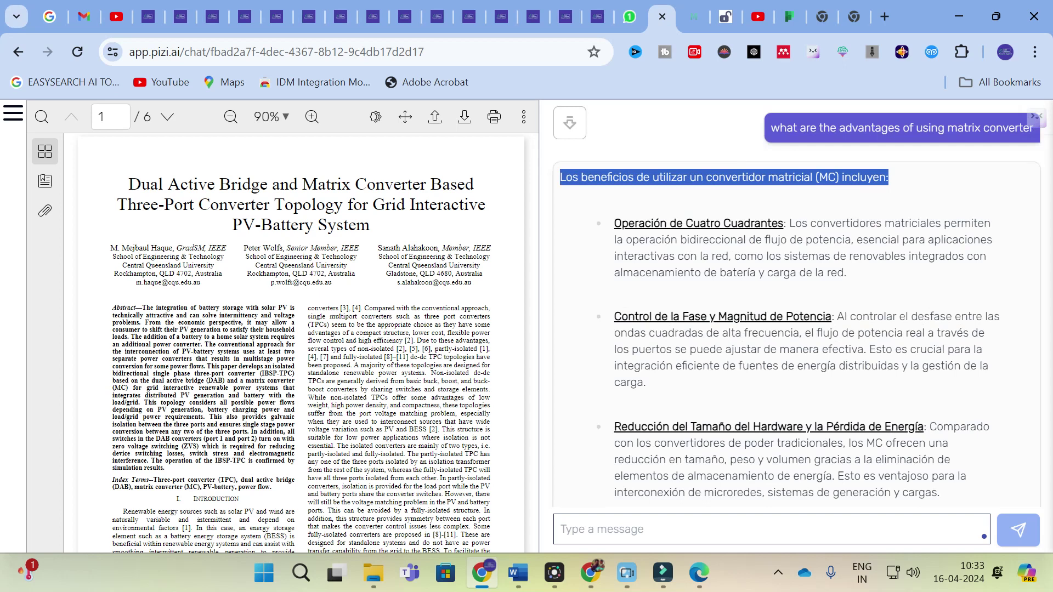
pyautogui.click(686, 215)
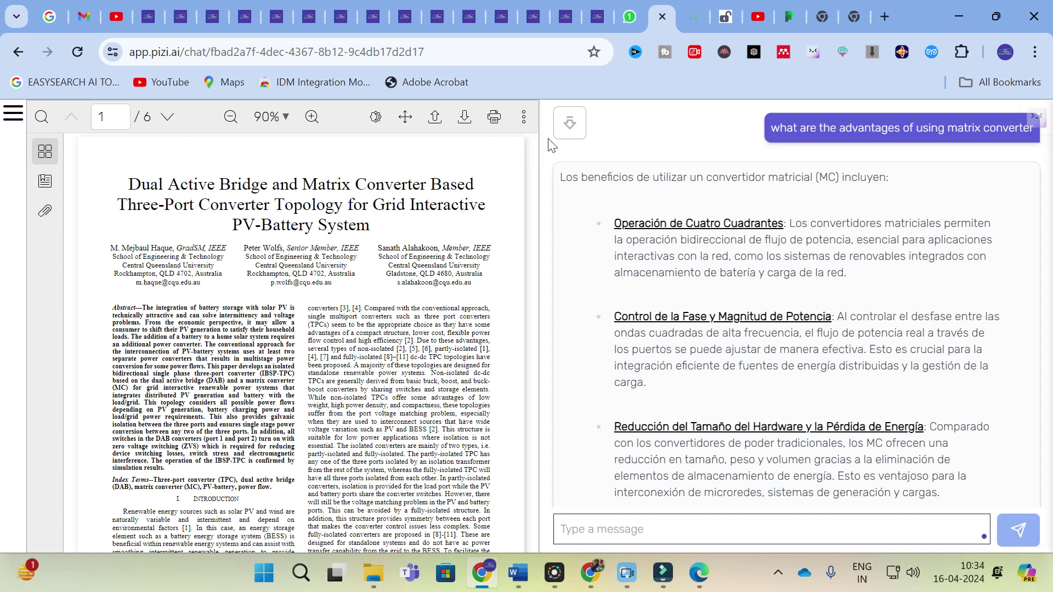
# Switch to the LMS AI site and open the Translator from the LMS AI Ultimate Templates
pyautogui.click(147, 16)
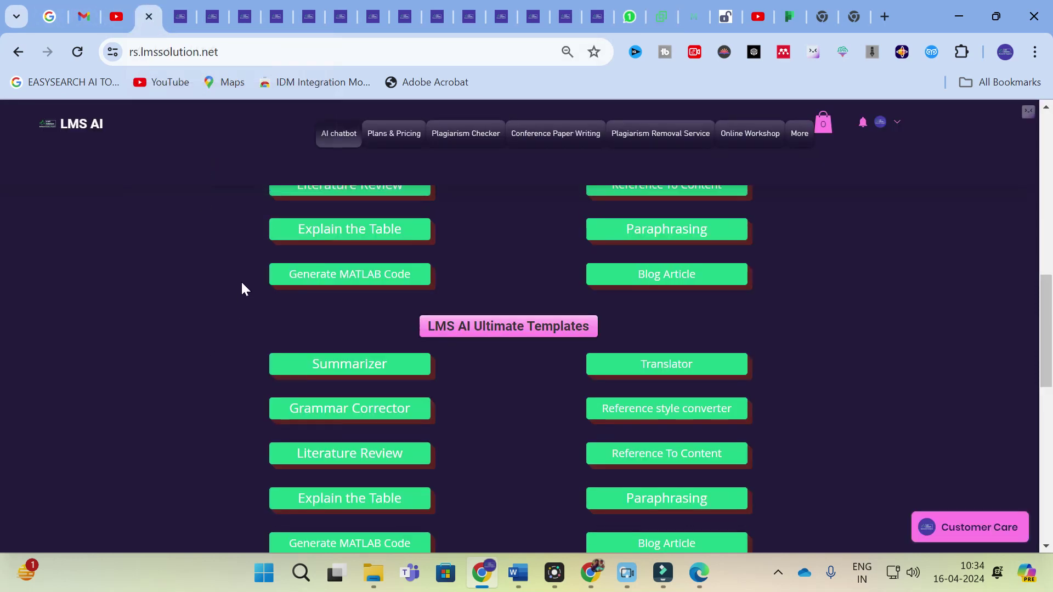
pyautogui.scroll(-3, 241, 281)
pyautogui.scroll(1, 241, 283)
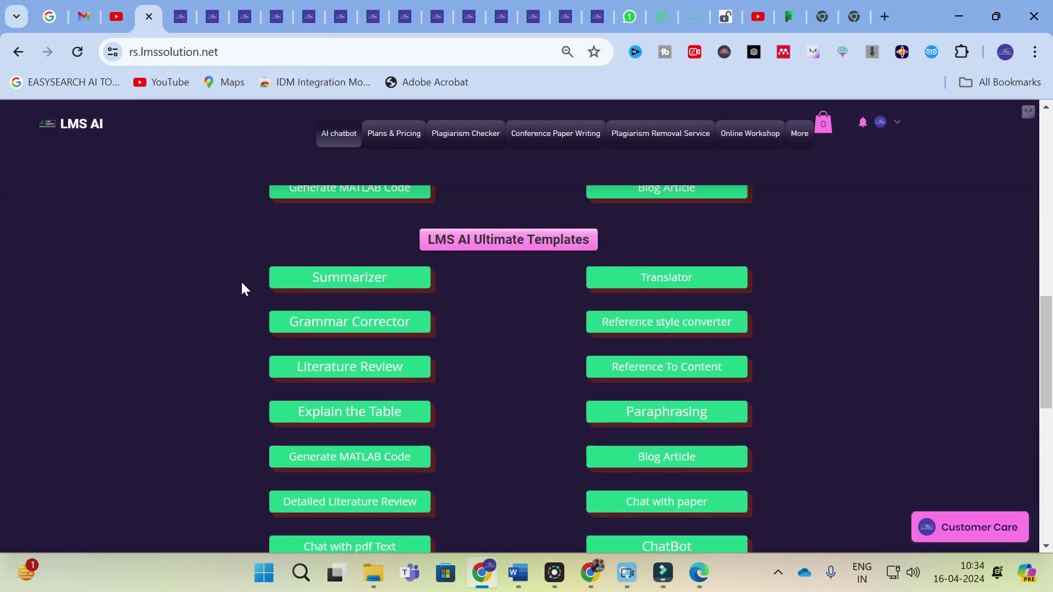
pyautogui.scroll(-1, 261, 274)
pyautogui.scroll(1, 603, 287)
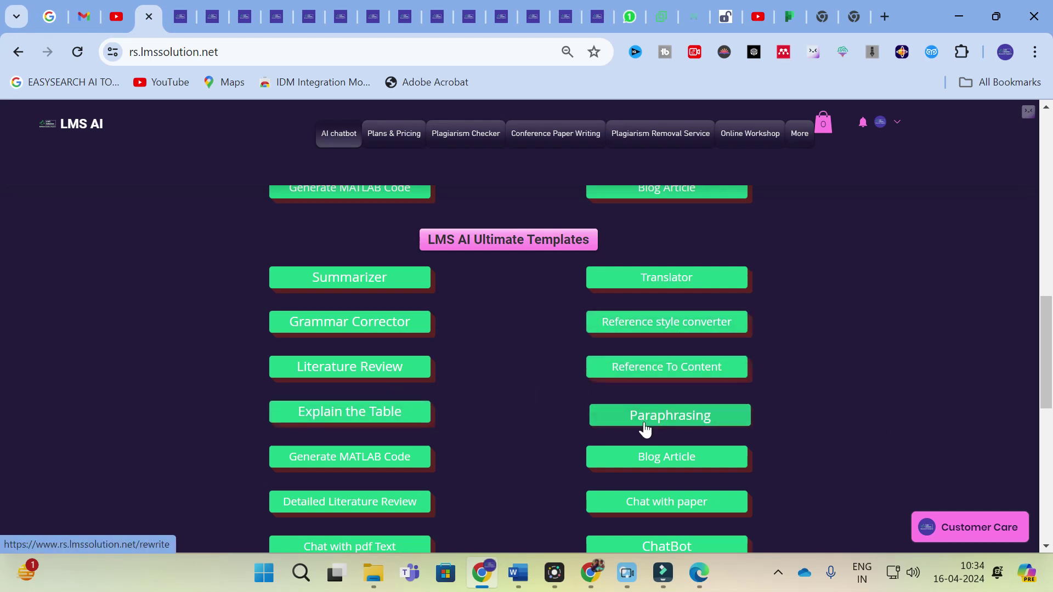
pyautogui.scroll(-1, 644, 430)
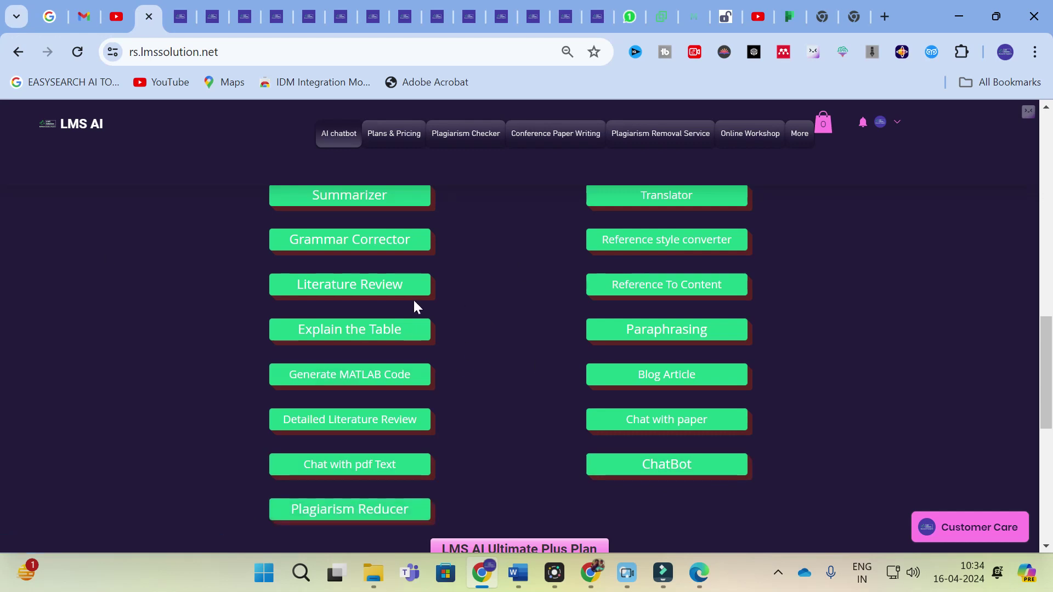
pyautogui.scroll(-2, 457, 296)
pyautogui.scroll(2, 459, 298)
pyautogui.scroll(3, 459, 298)
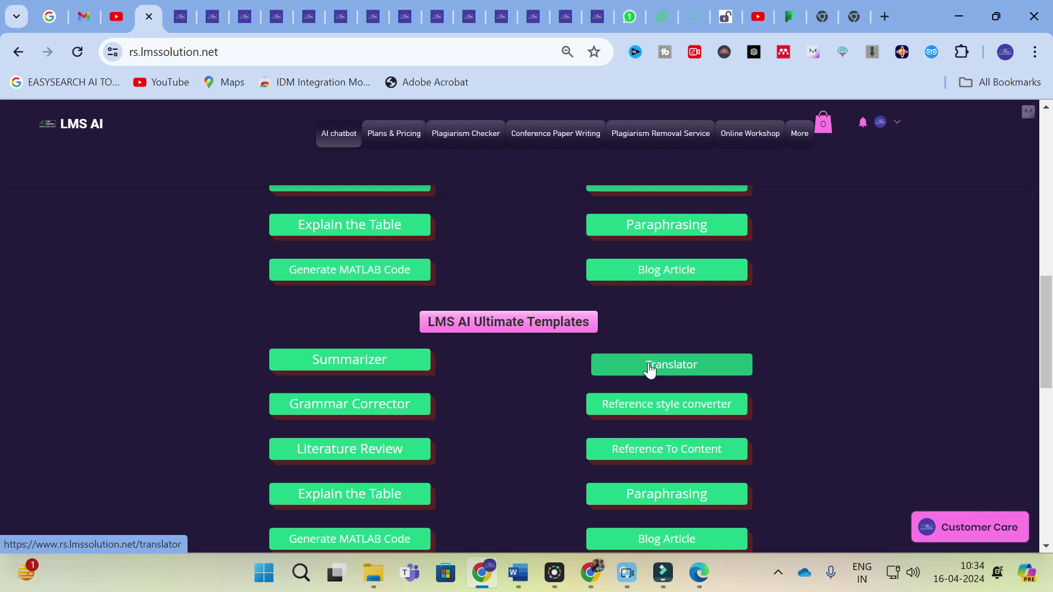
pyautogui.click(650, 368)
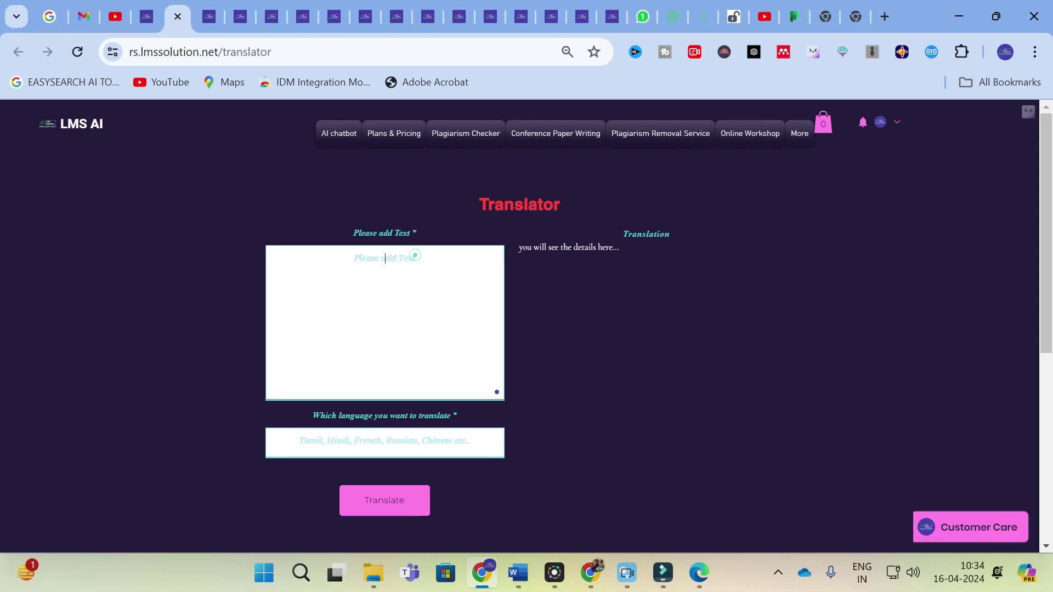
# Paste the copied Spanish answer into the Translator, set the target language to english, translate it and review the translation
pyautogui.click(415, 254)
pyautogui.hotkey('ctrl', 'v')
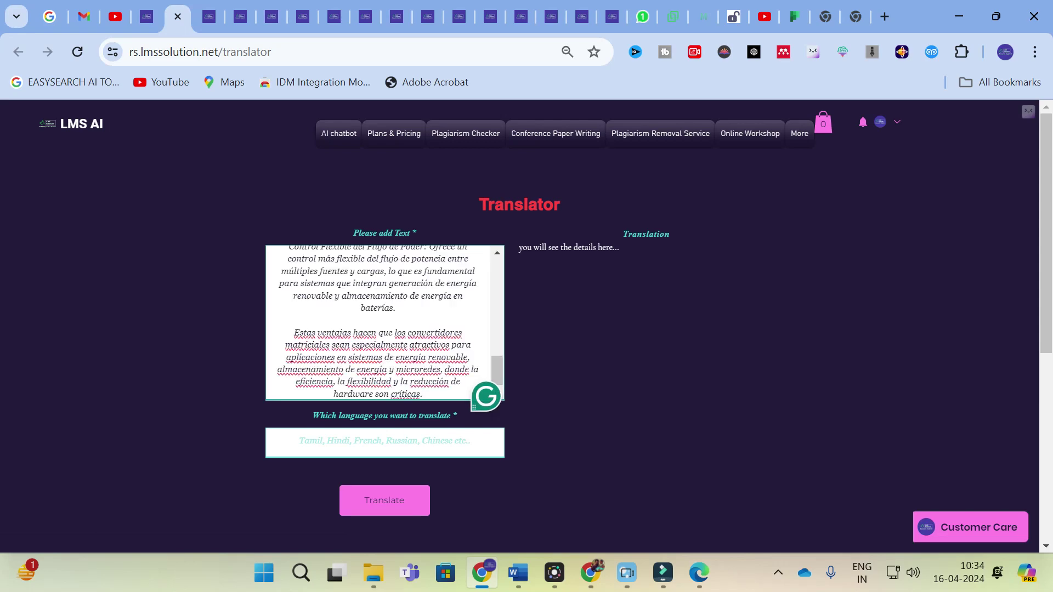
pyautogui.scroll(15, 378, 324)
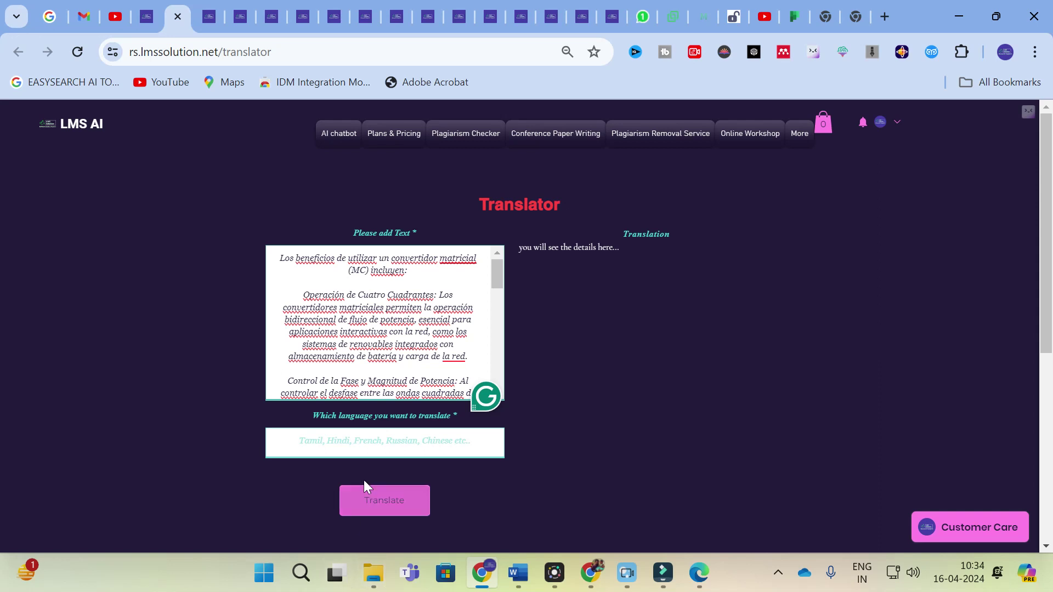
pyautogui.click(381, 442)
pyautogui.press('Return')
pyautogui.write('english')
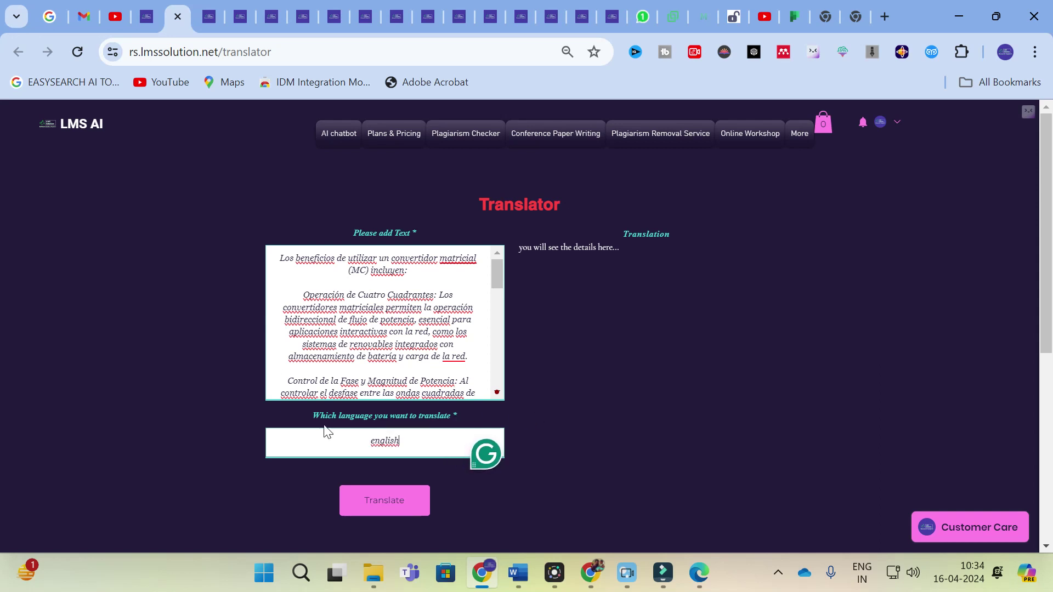
pyautogui.click(375, 512)
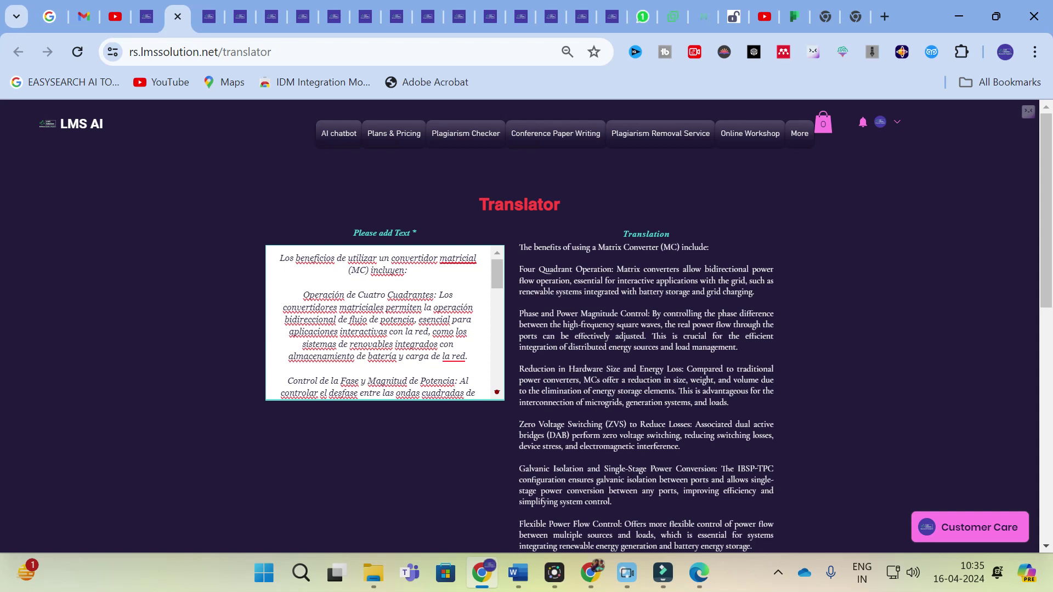
pyautogui.scroll(-1, 514, 249)
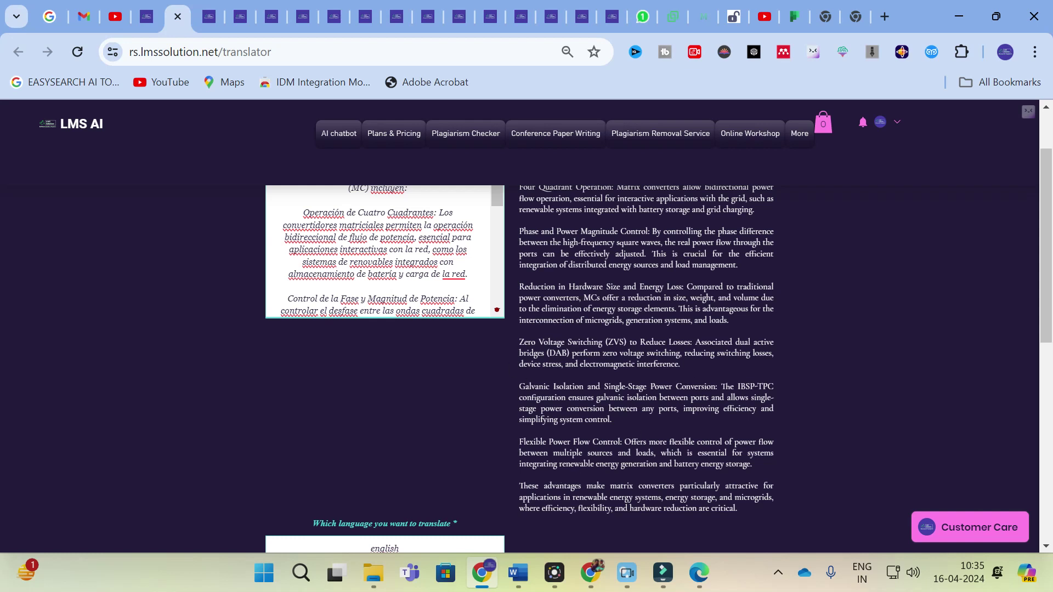
pyautogui.scroll(2, 570, 381)
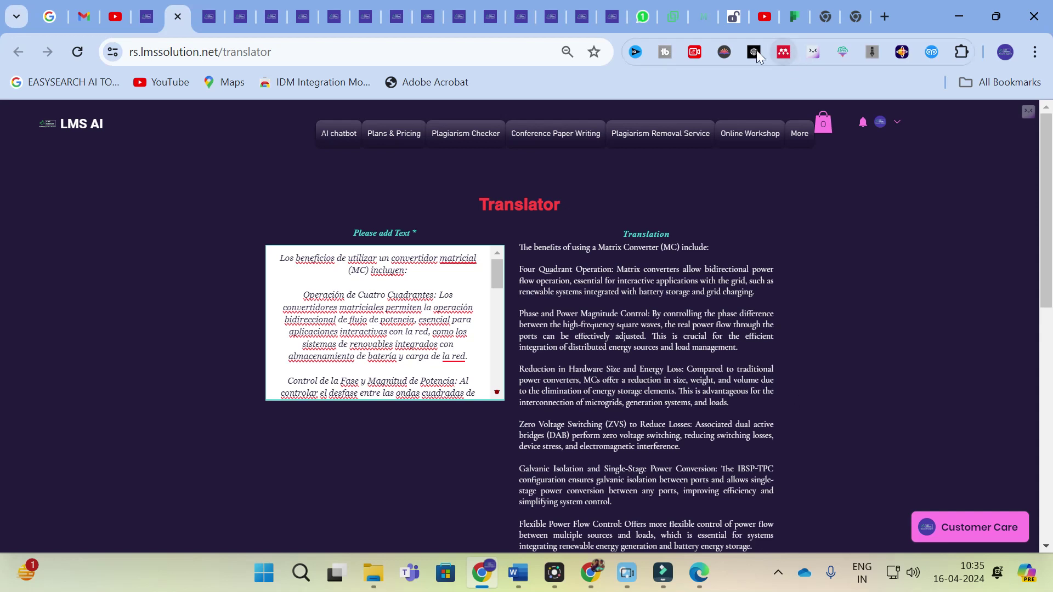
# Switch back to the Pizi chat, bring up the paper's operational cases on page 2 and ask "explain the operational cases in this paper"
pyautogui.click(672, 5)
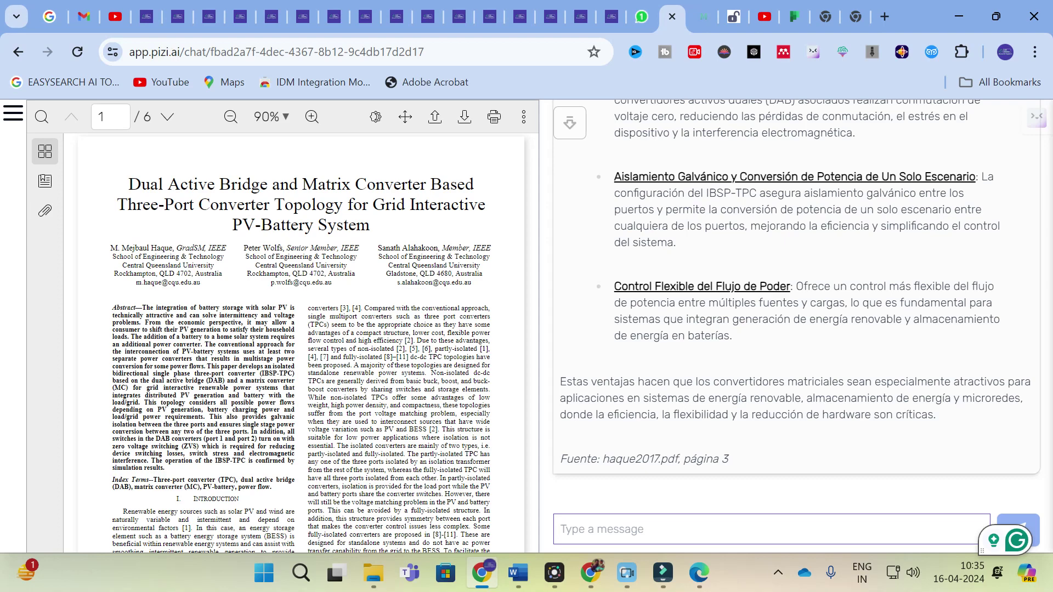
pyautogui.scroll(-15, 329, 319)
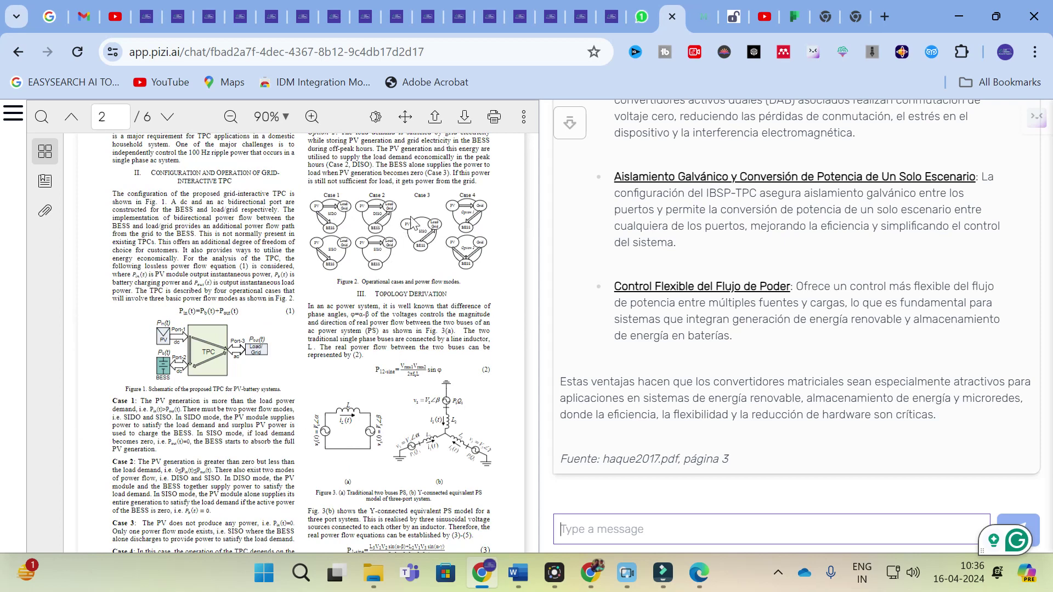
pyautogui.write('ex')
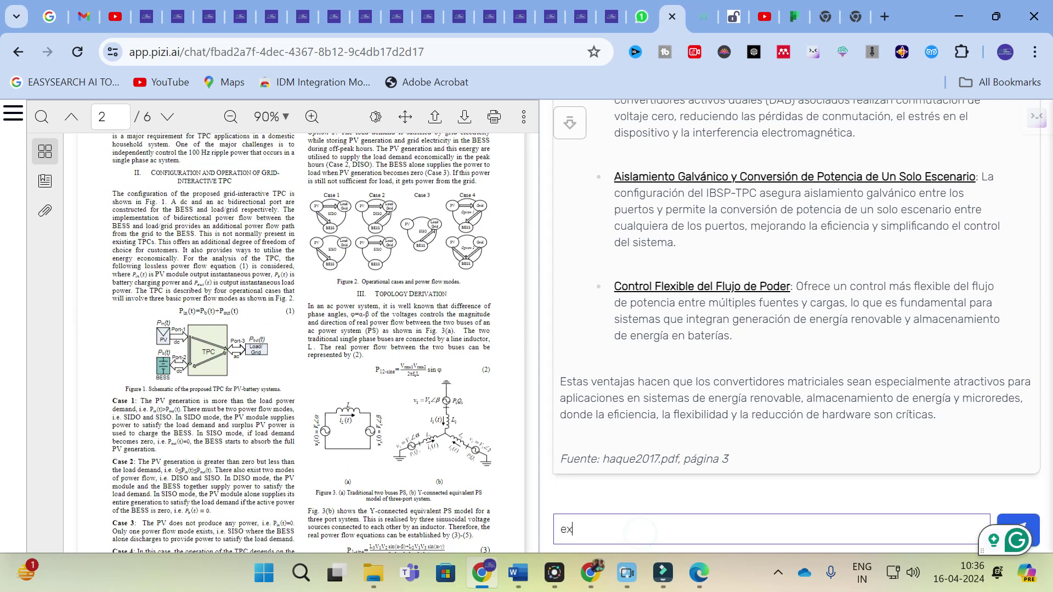
pyautogui.write('plain the o')
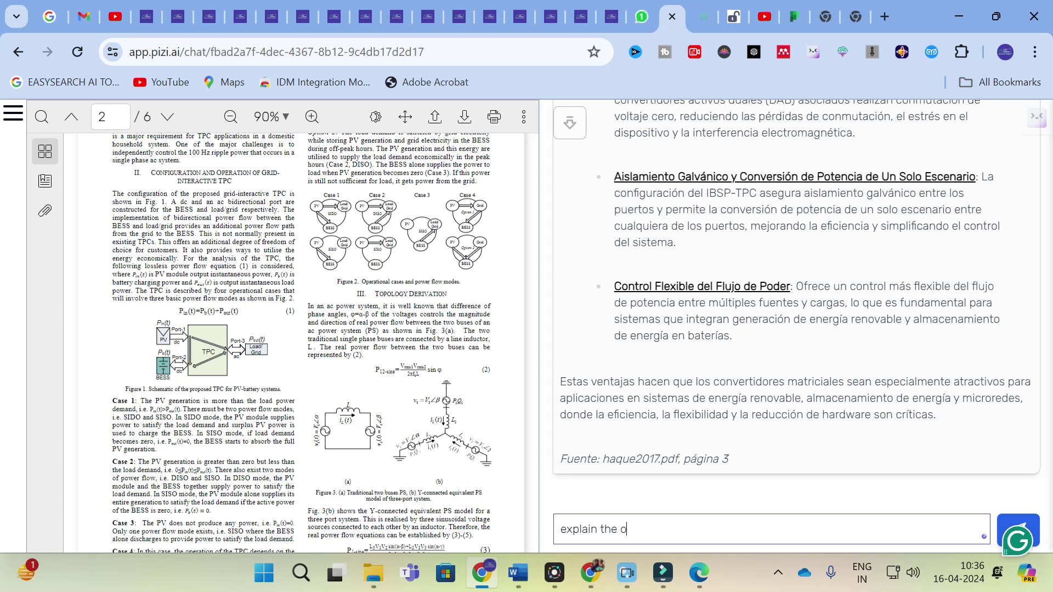
pyautogui.write('perational c')
pyautogui.press('BackSpace')
pyautogui.write('cases ')
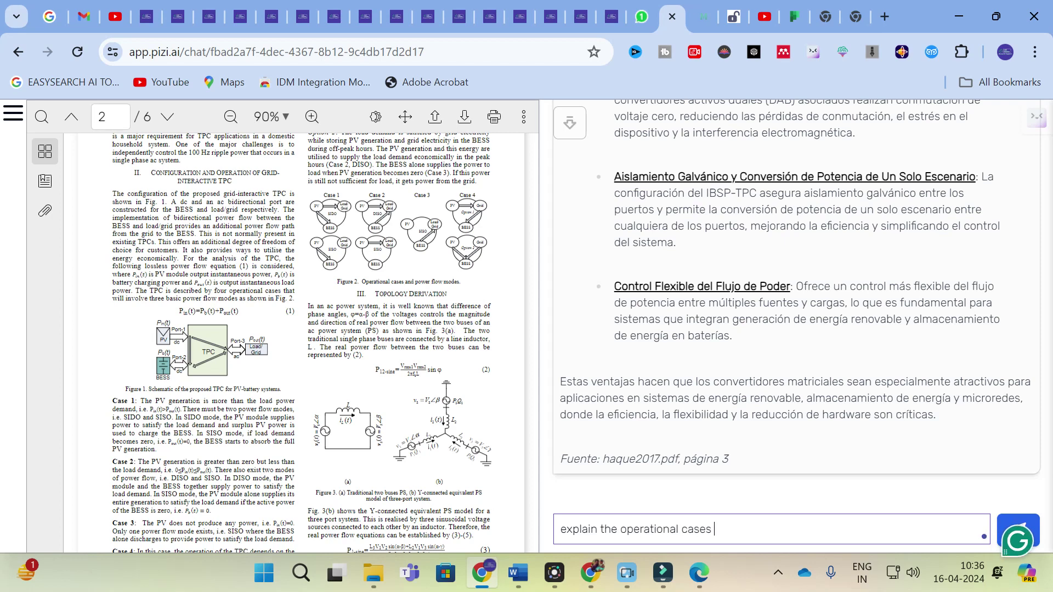
pyautogui.write('in this mate')
pyautogui.press('BackSpace')
pyautogui.press('BackSpace')
pyautogui.press('BackSpace')
pyautogui.press('BackSpace')
pyautogui.write('paper')
pyautogui.press('Return')
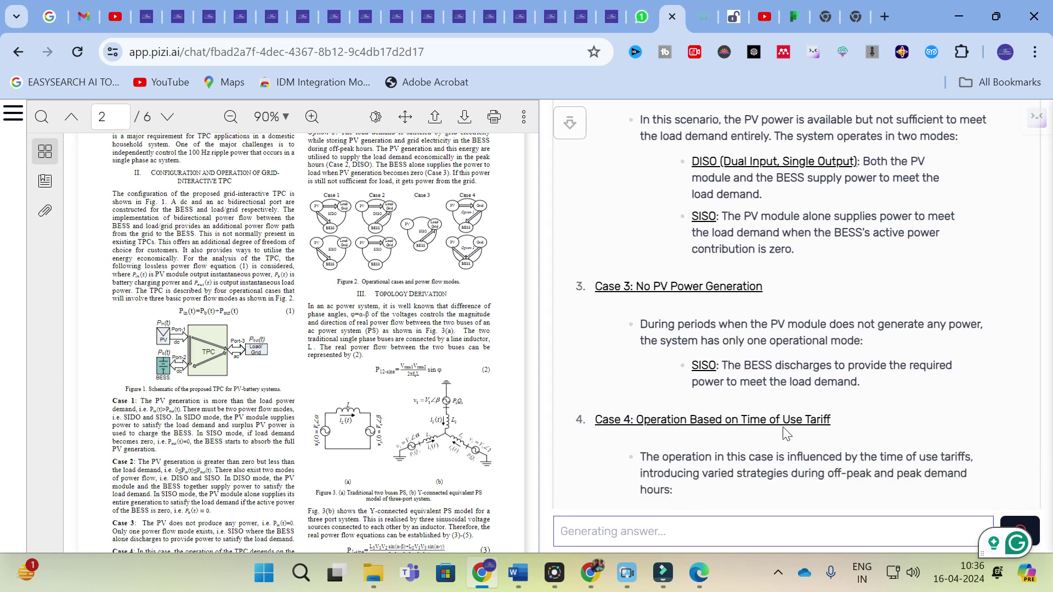
# Review the assistant's answer on the operational cases from the opening paragraph through to the page reference and back
pyautogui.scroll(10, 795, 307)
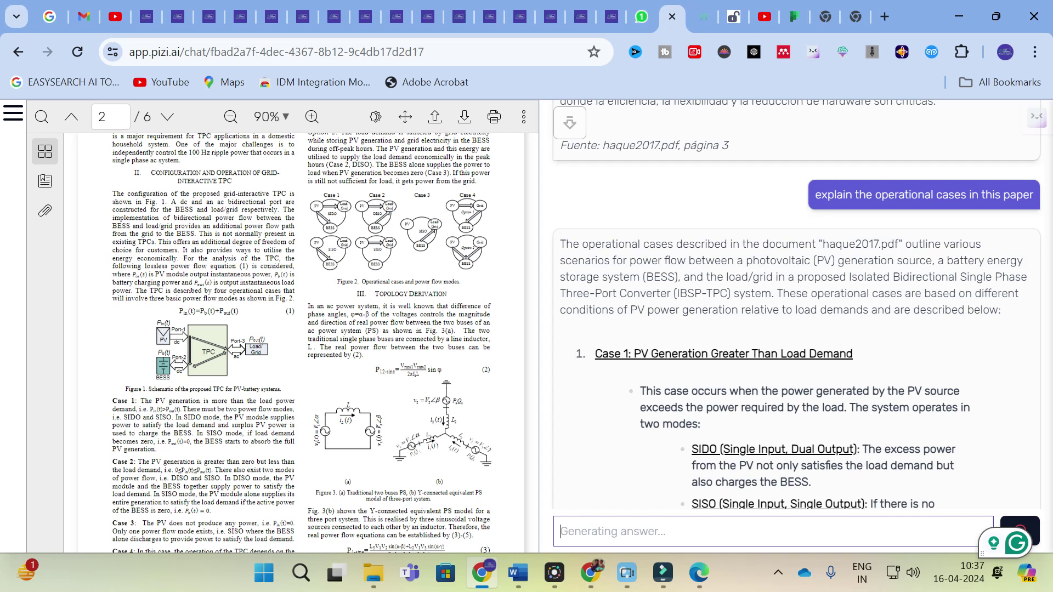
pyautogui.scroll(3, 795, 307)
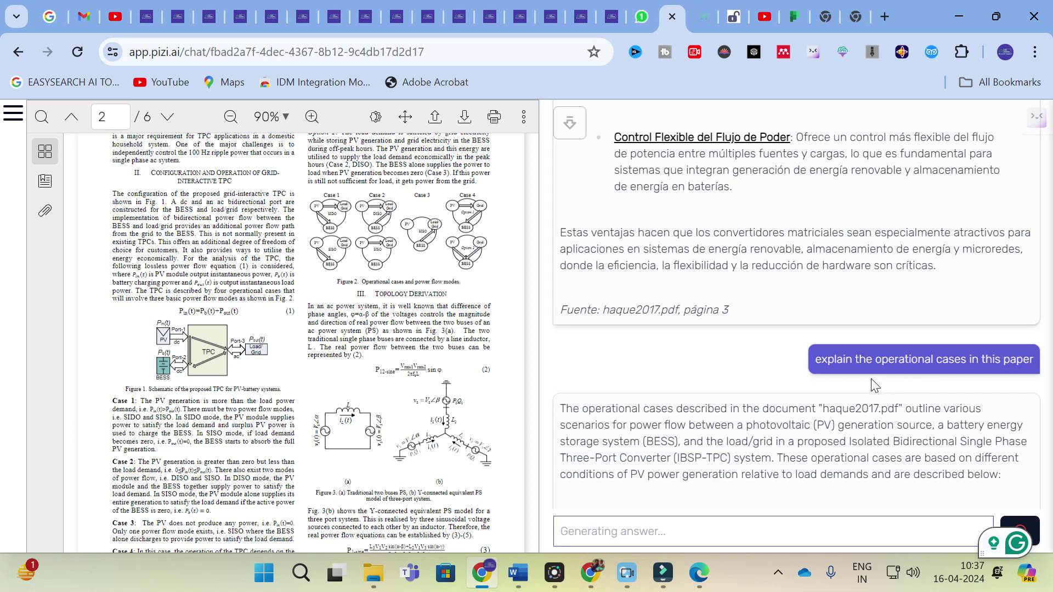
pyautogui.scroll(-7, 692, 367)
pyautogui.scroll(-15, 692, 366)
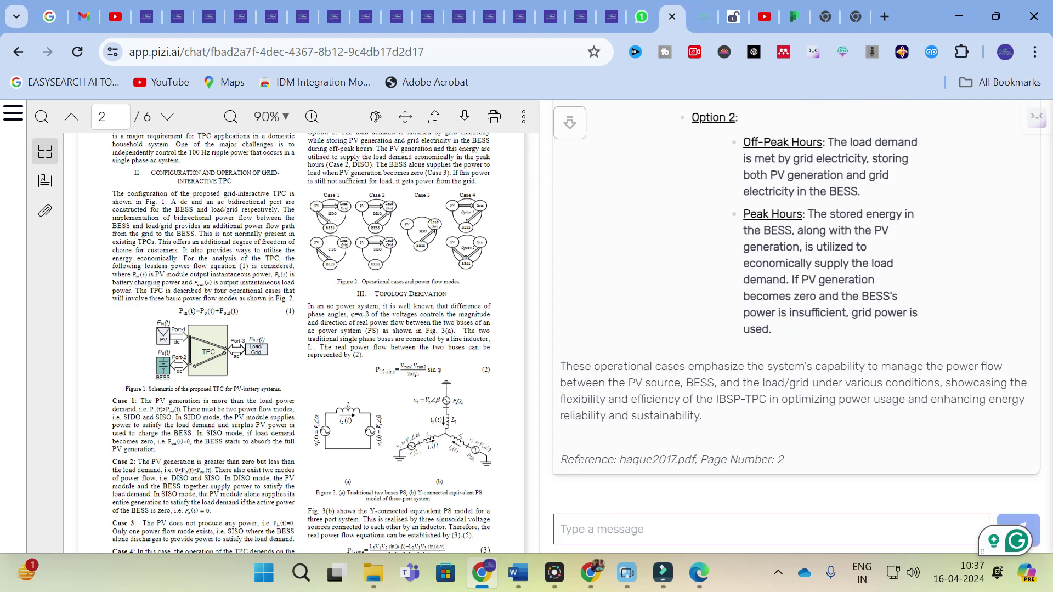
pyautogui.scroll(20, 796, 303)
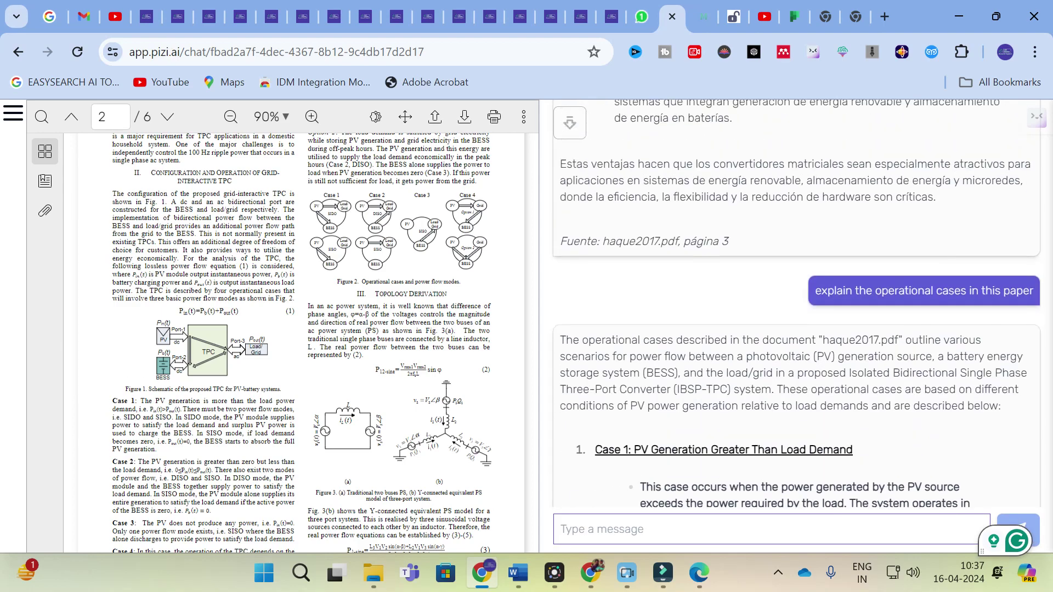